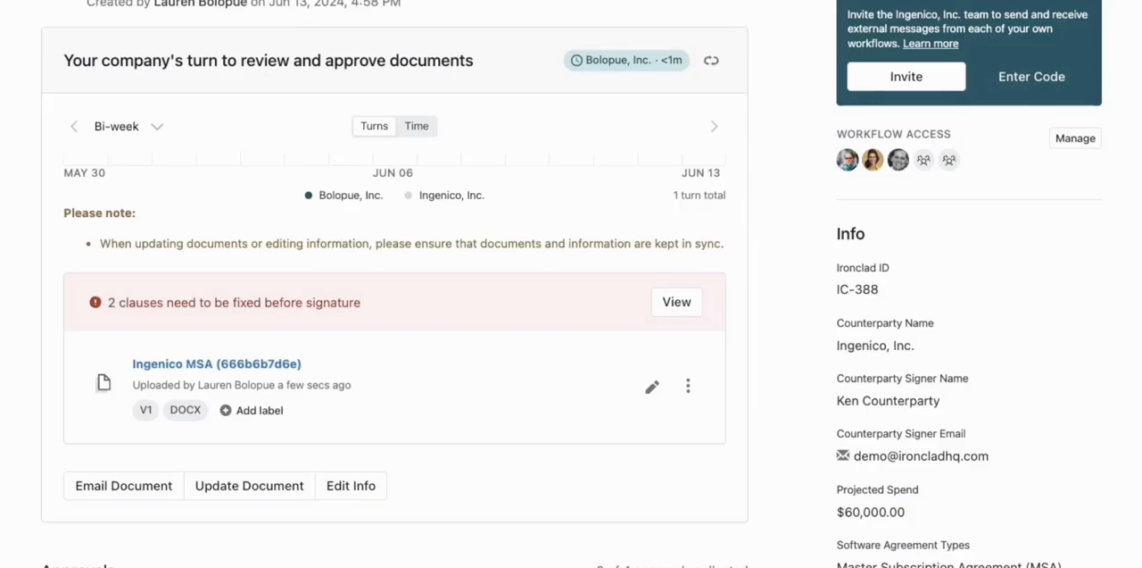
# Open the Ingenico MSA's clauses needing fixes and look through the additional detected clauses from Assignment to Notice.
pyautogui.click(677, 302)
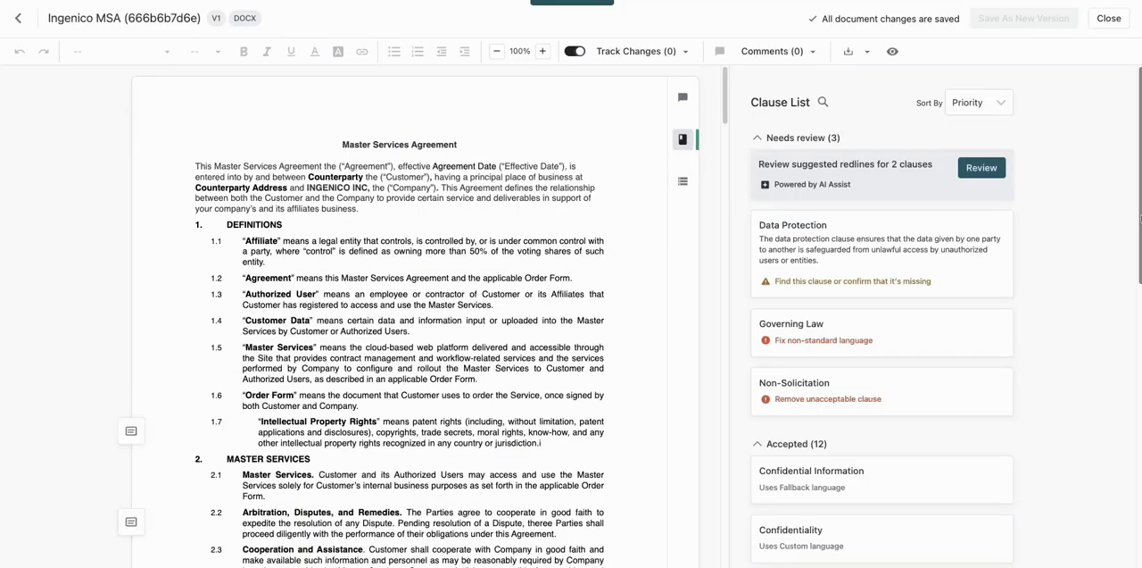
pyautogui.scroll(-8, 1139, 218)
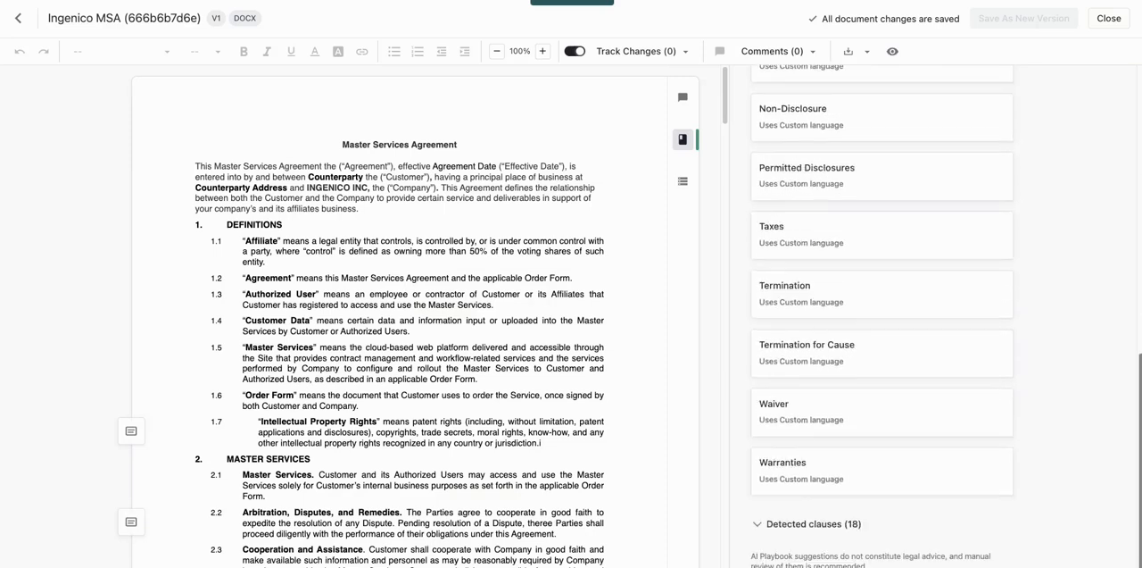
pyautogui.click(758, 524)
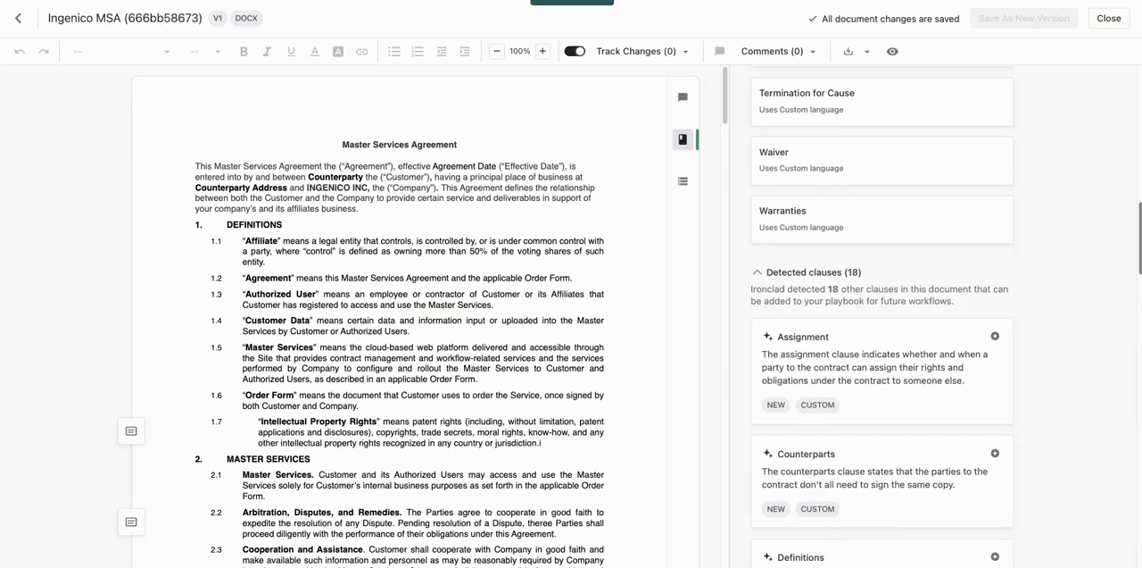
pyautogui.scroll(-2, 882, 316)
pyautogui.scroll(-3, 882, 316)
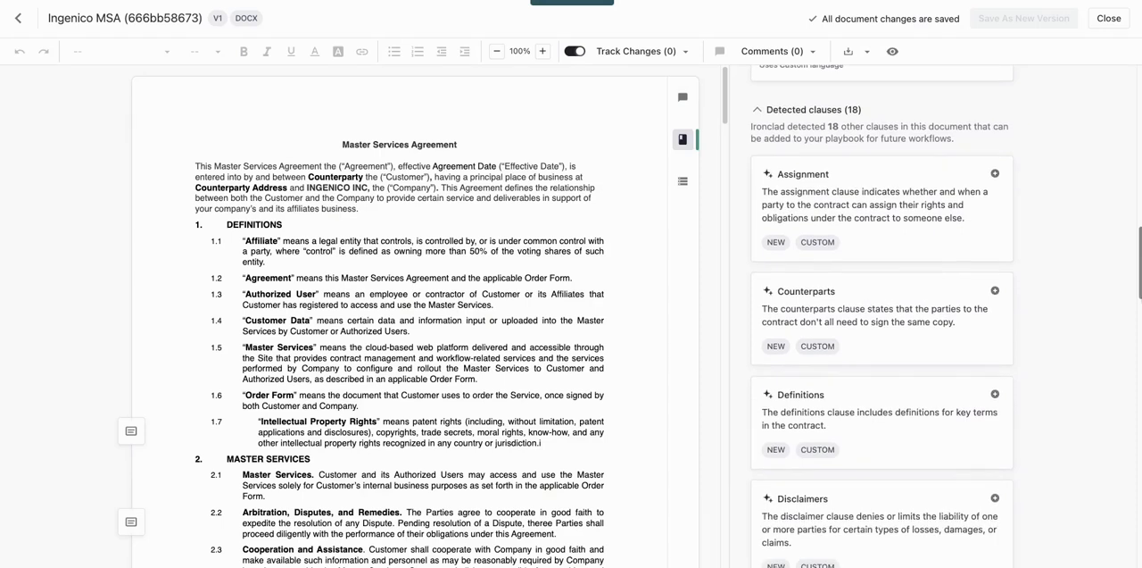
pyautogui.scroll(-4, 882, 316)
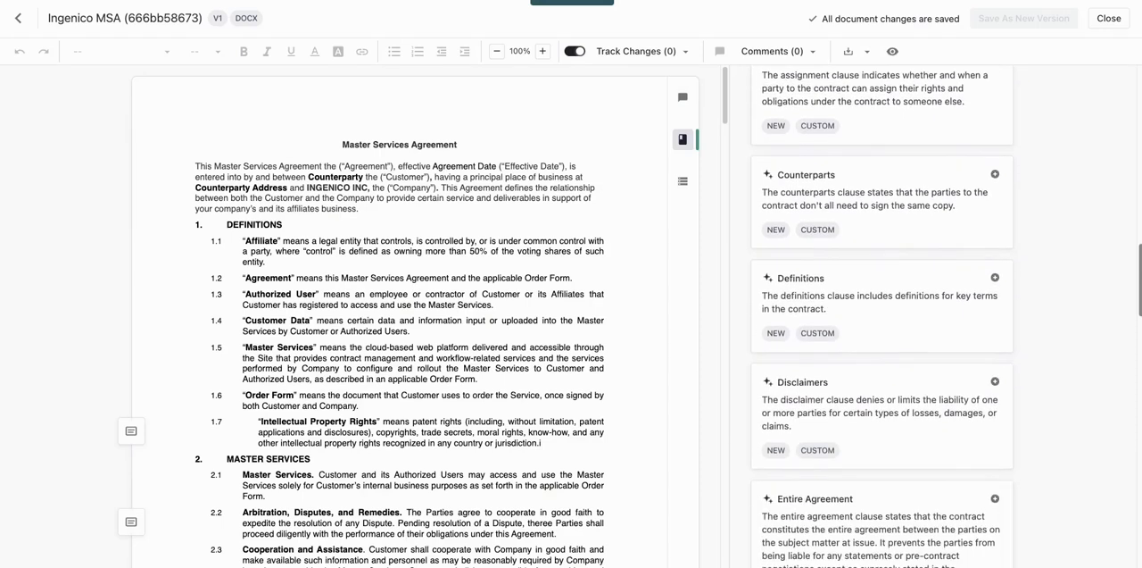
pyautogui.scroll(-5, 882, 316)
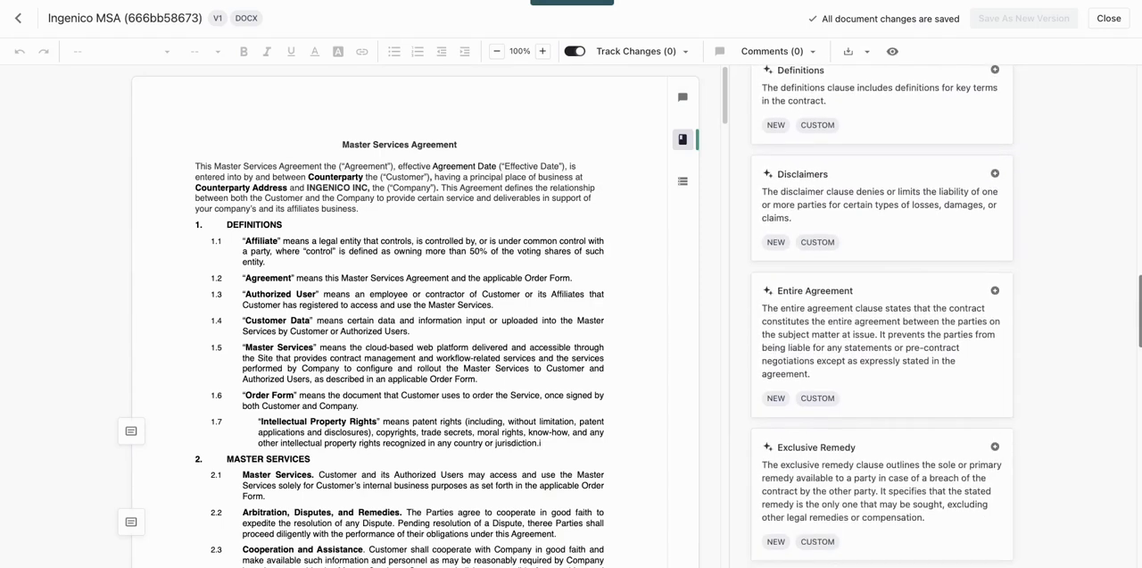
pyautogui.scroll(-4, 882, 316)
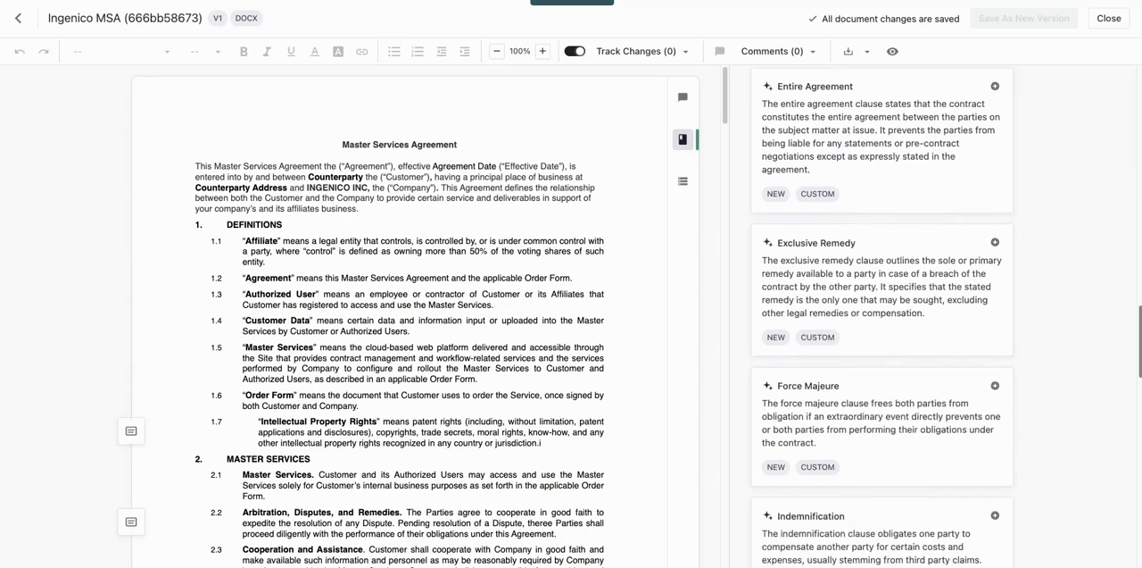
pyautogui.scroll(-3, 881, 316)
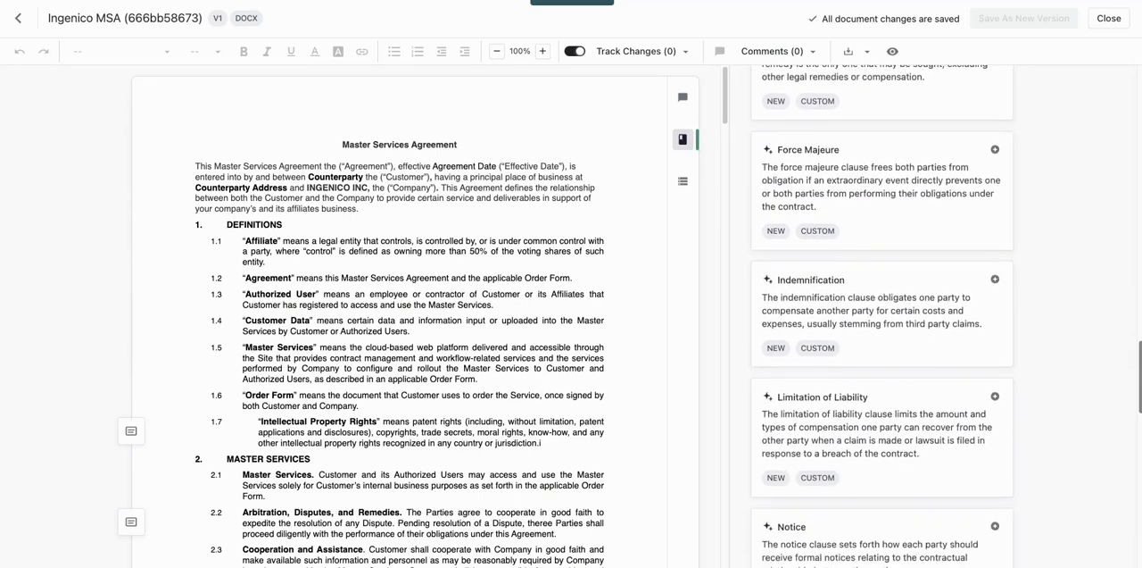
# Locate the detected Force Majeure clause in the agreement and copy its full paragraph under section 10.6.
pyautogui.click(931, 223)
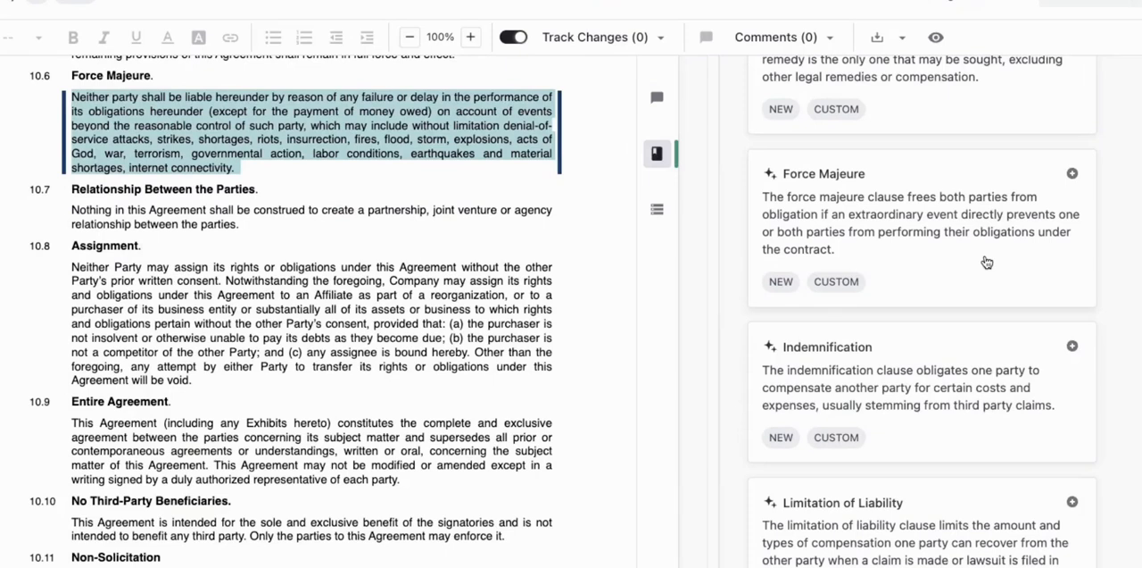
pyautogui.click(241, 167)
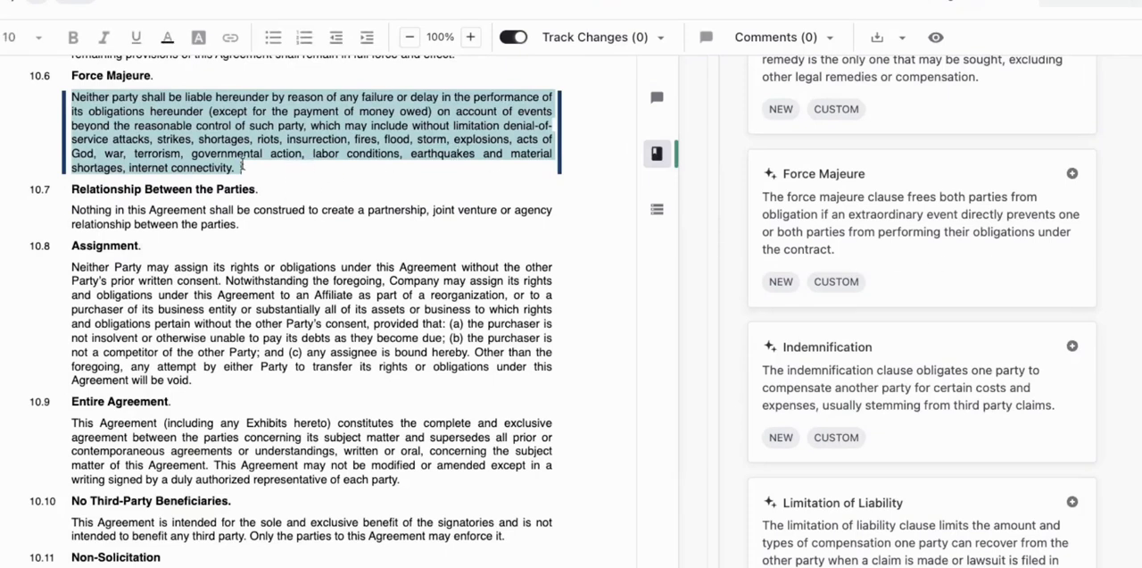
pyautogui.moveTo(241, 167); pyautogui.dragTo(73, 95)
pyautogui.rightClick(86, 98)
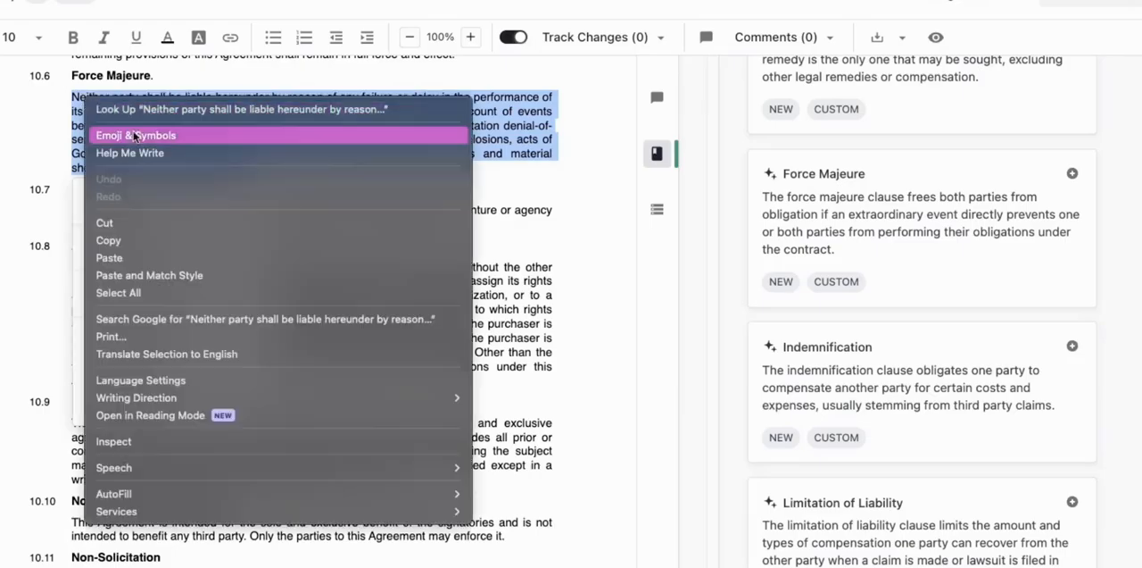
pyautogui.click(136, 240)
# Add Force Majeure as a playbook clause with a pre-approved position titled Force Majeure, using the copied paragraph as its default language.
pyautogui.click(465, 166)
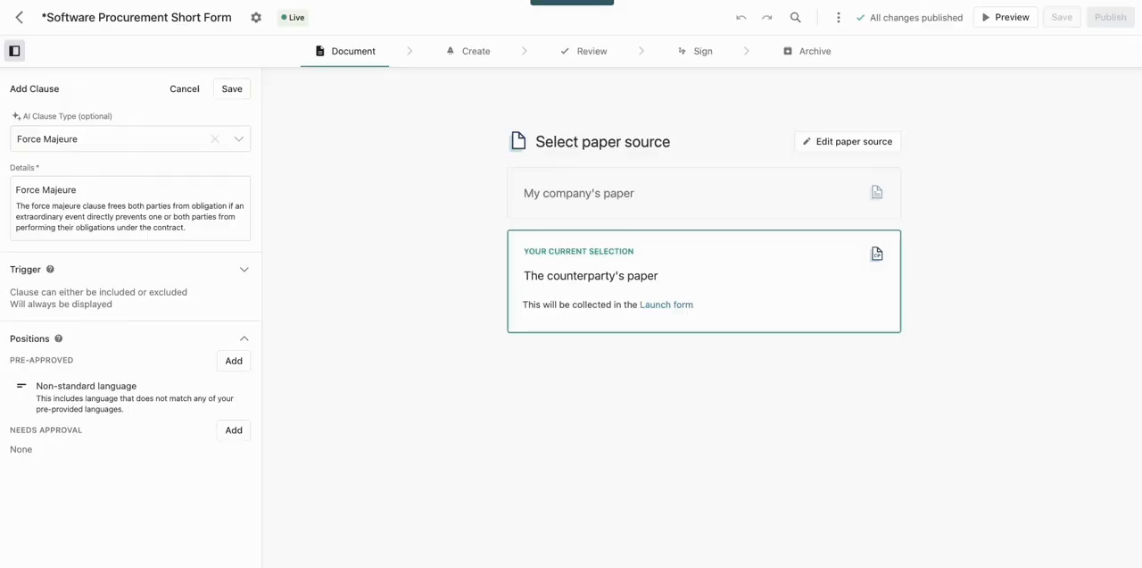
pyautogui.click(235, 363)
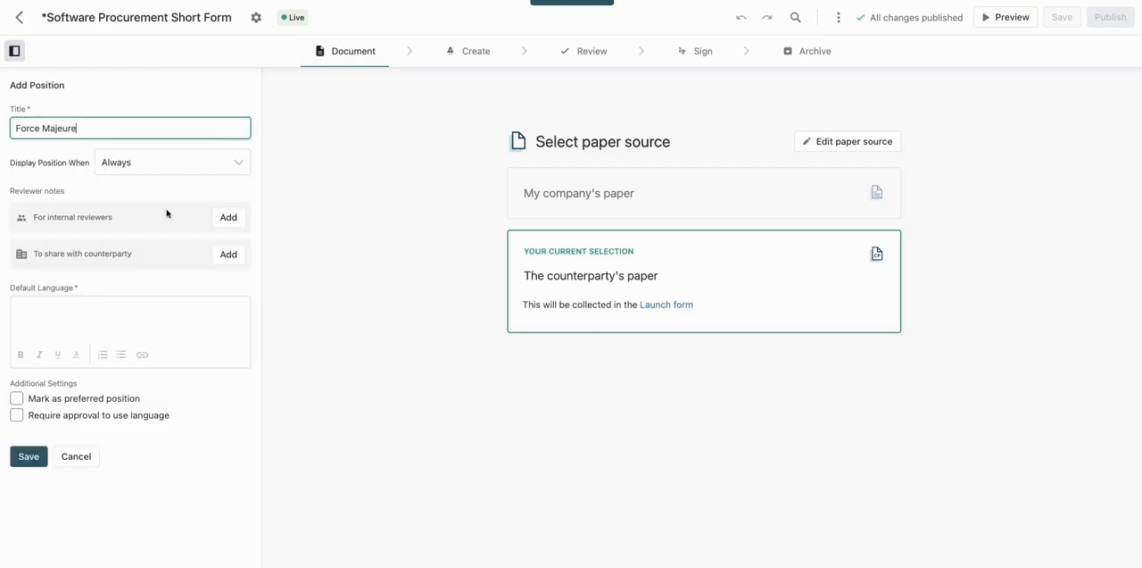
pyautogui.click(66, 307)
pyautogui.hotkey('ctrl', 'v')
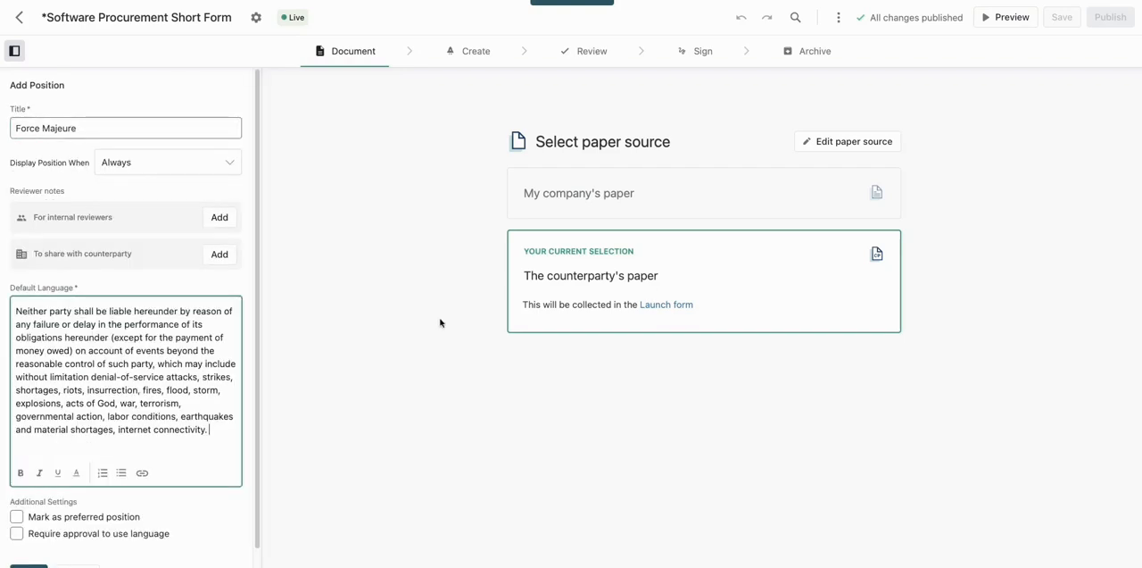
pyautogui.moveTo(259, 208); pyautogui.dragTo(258, 216)
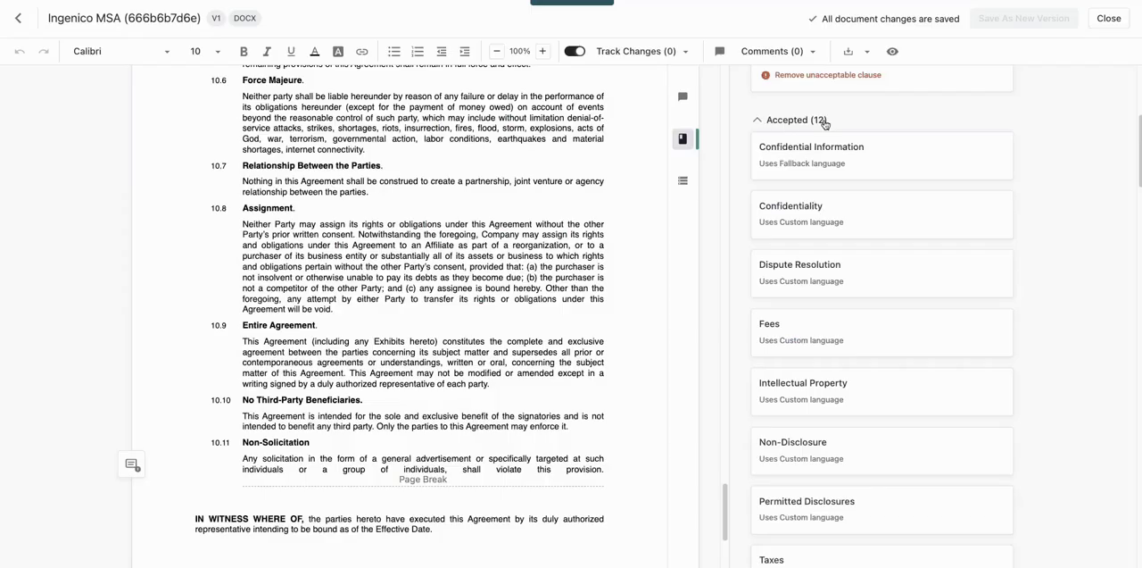
# Record the usage of the Data Protection clause as "Document does not include clause" and save it.
pyautogui.moveTo(1136, 178); pyautogui.dragTo(1140, 131)
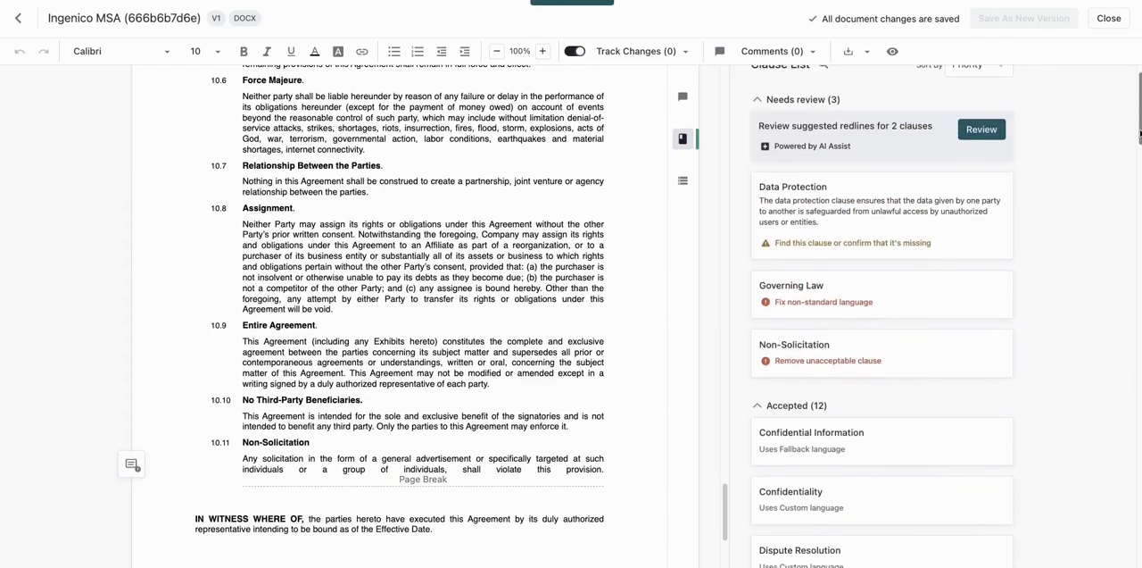
pyautogui.click(979, 231)
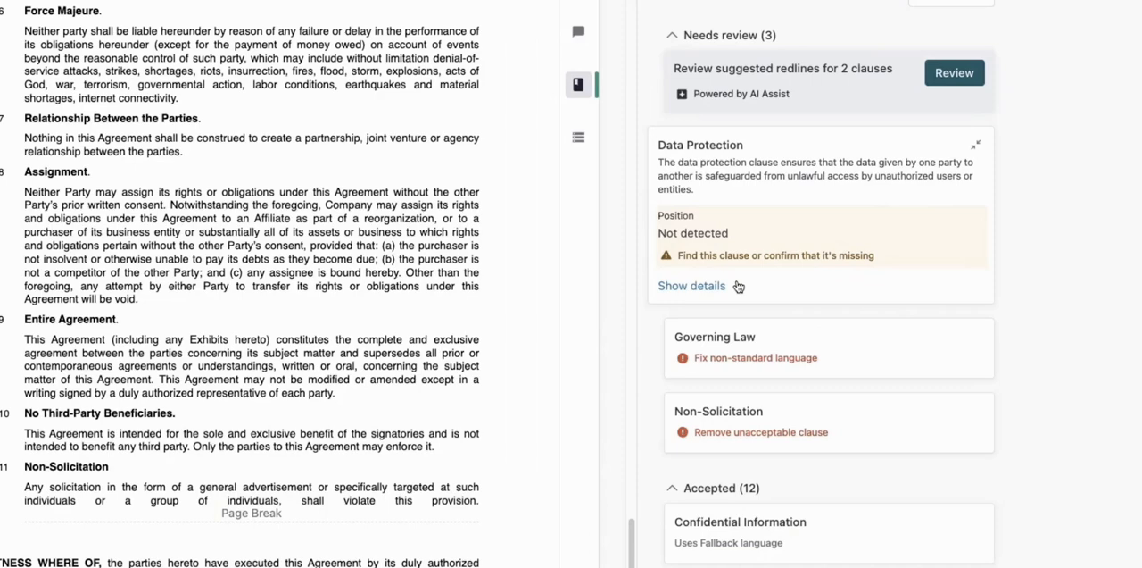
pyautogui.click(700, 285)
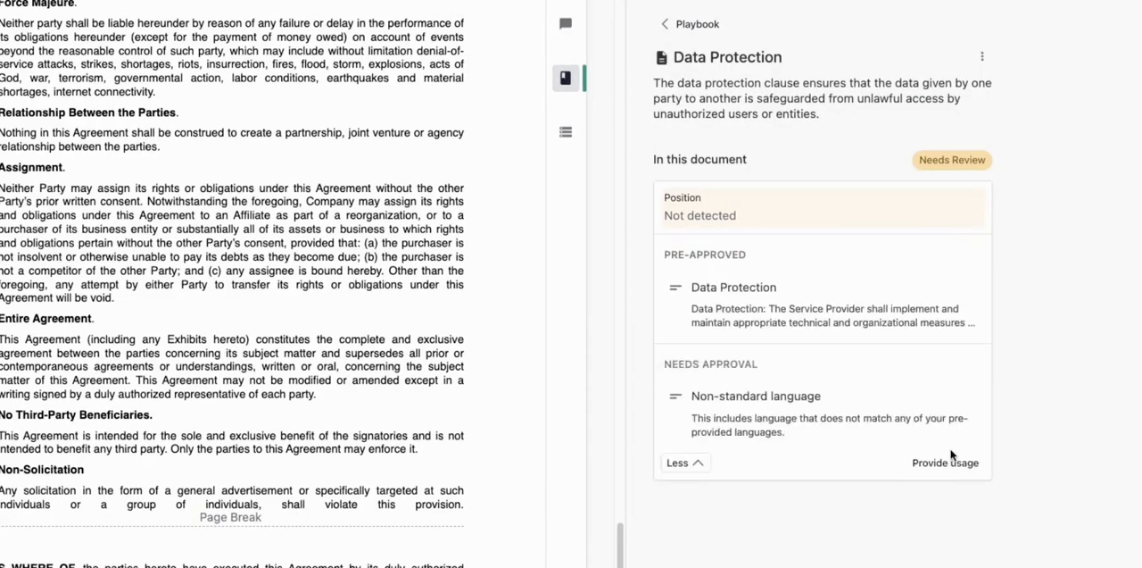
pyautogui.click(946, 462)
pyautogui.click(806, 265)
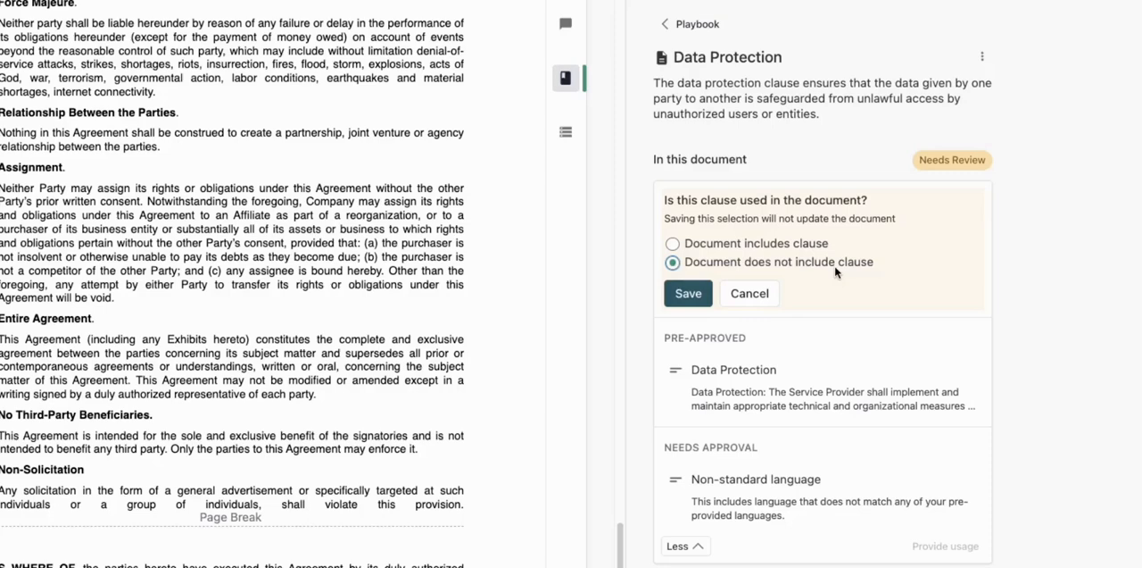
pyautogui.click(704, 294)
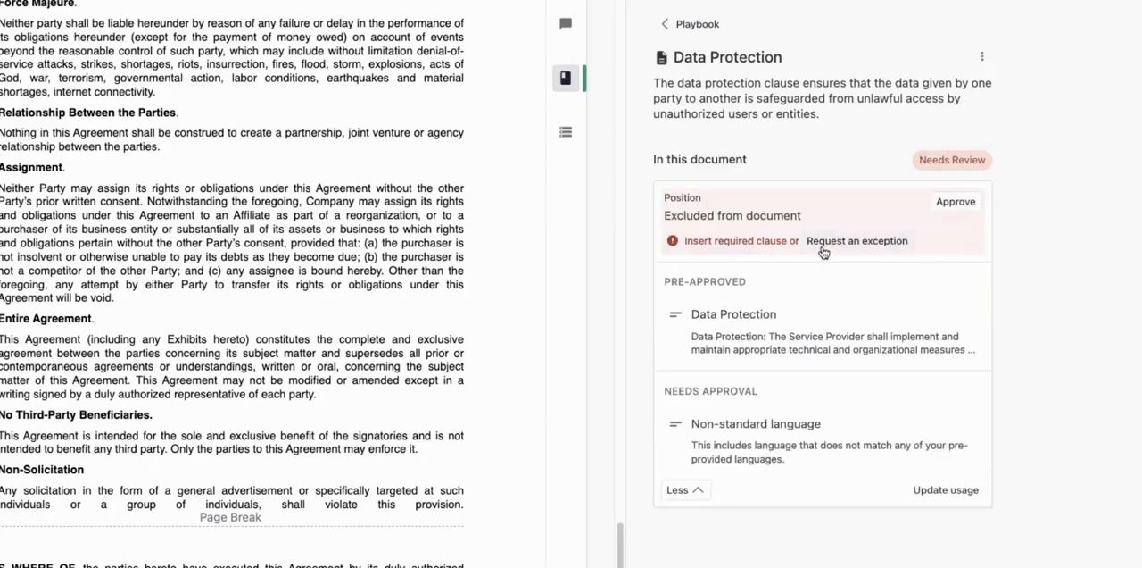
# Request an exception for the excluded Data Protection clause, assigned to the legal executive with the default context message.
pyautogui.click(871, 249)
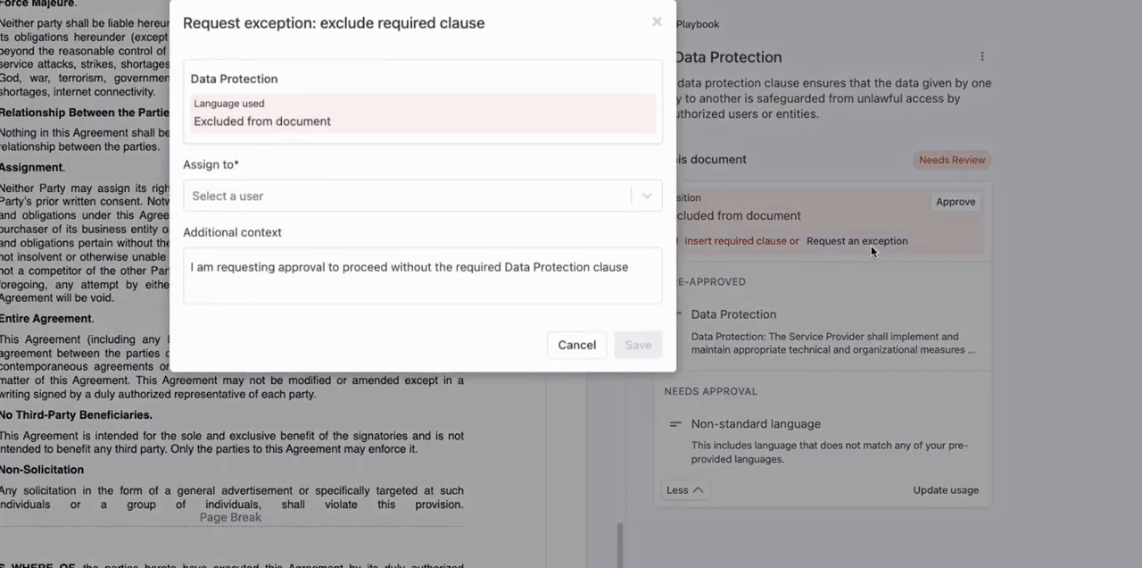
pyautogui.click(450, 205)
pyautogui.click(446, 239)
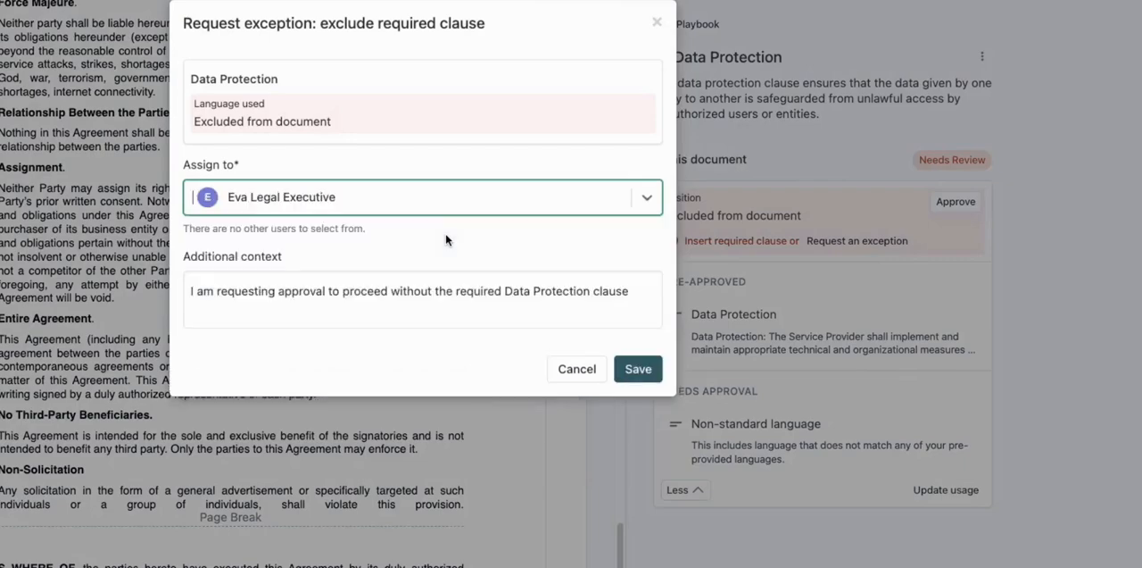
pyautogui.click(637, 370)
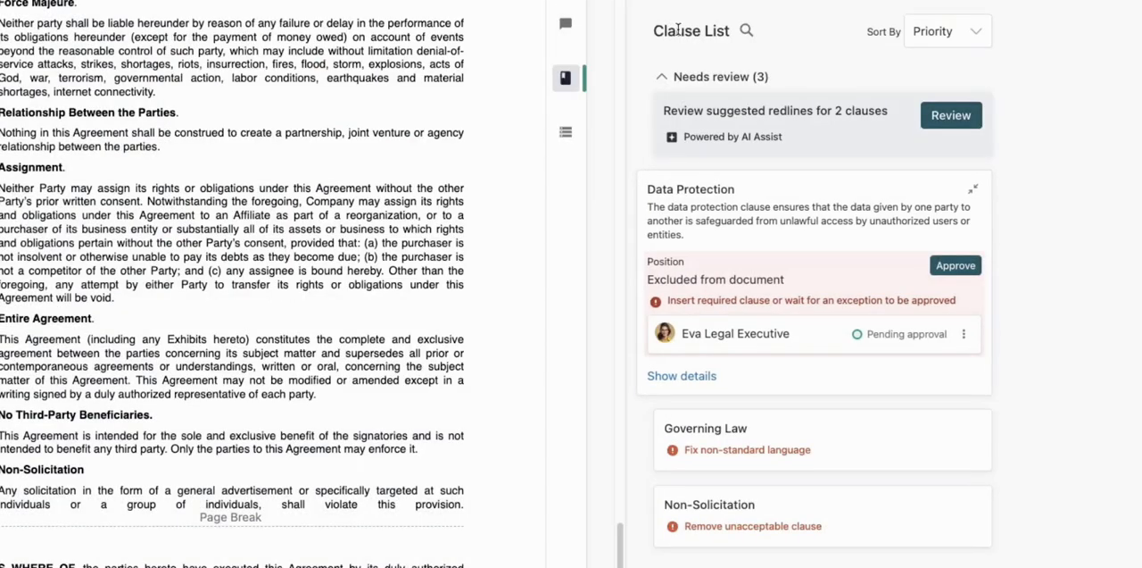
# Replace the non-standard Governing Law text with the preferred California - Standard language and post its prepared note as an external comment.
pyautogui.click(892, 449)
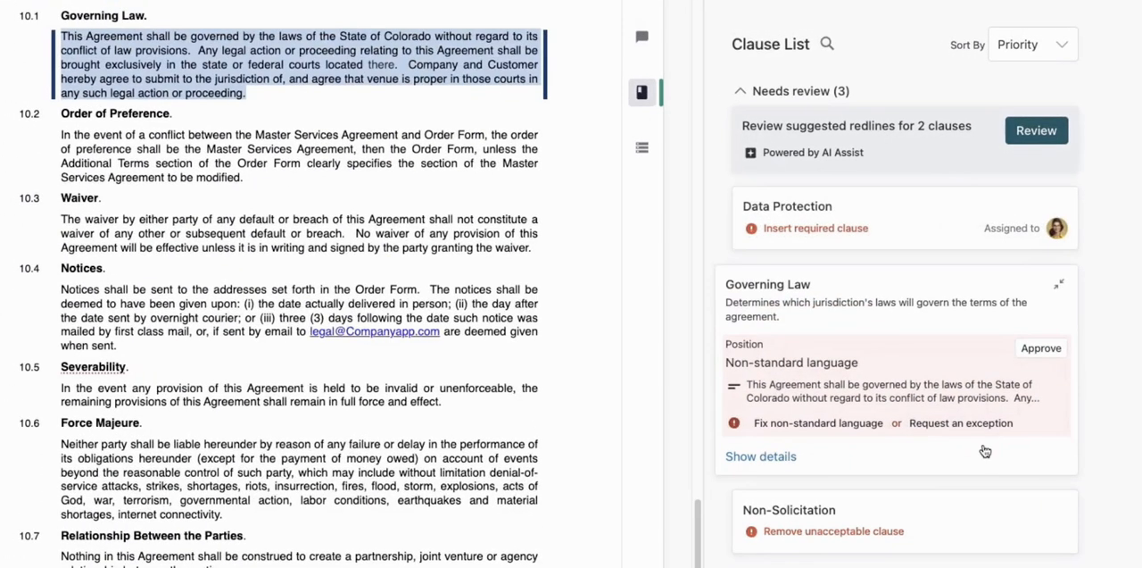
pyautogui.click(768, 459)
pyautogui.click(855, 310)
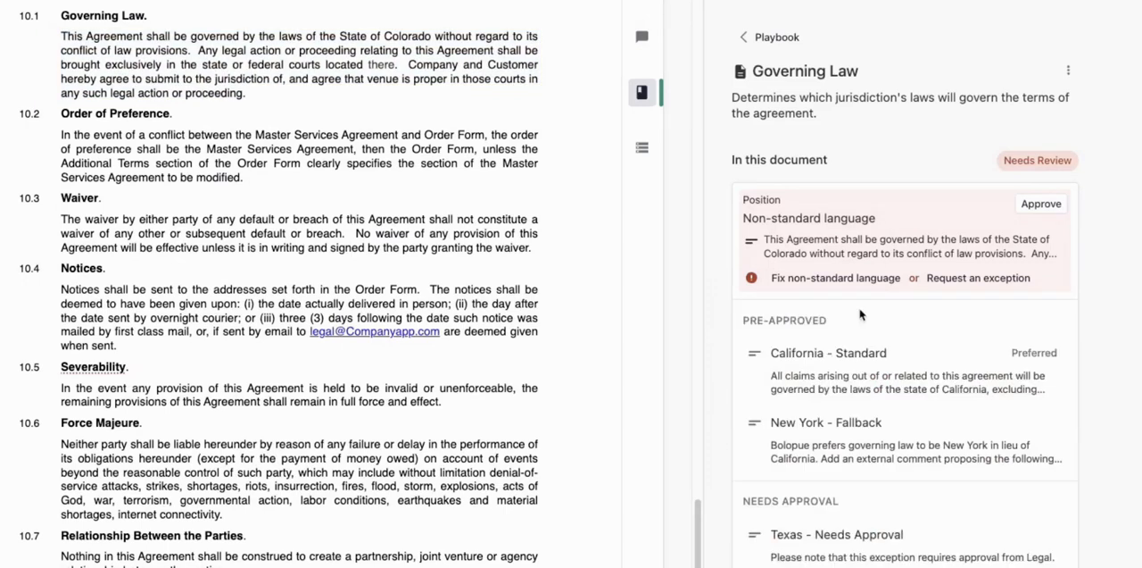
pyautogui.click(948, 393)
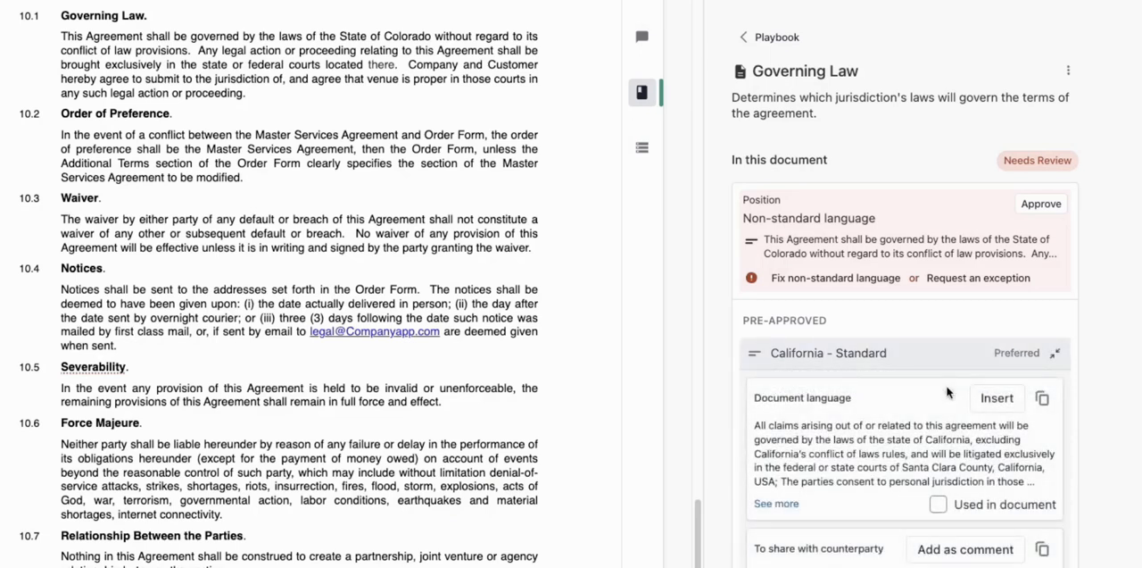
pyautogui.click(996, 398)
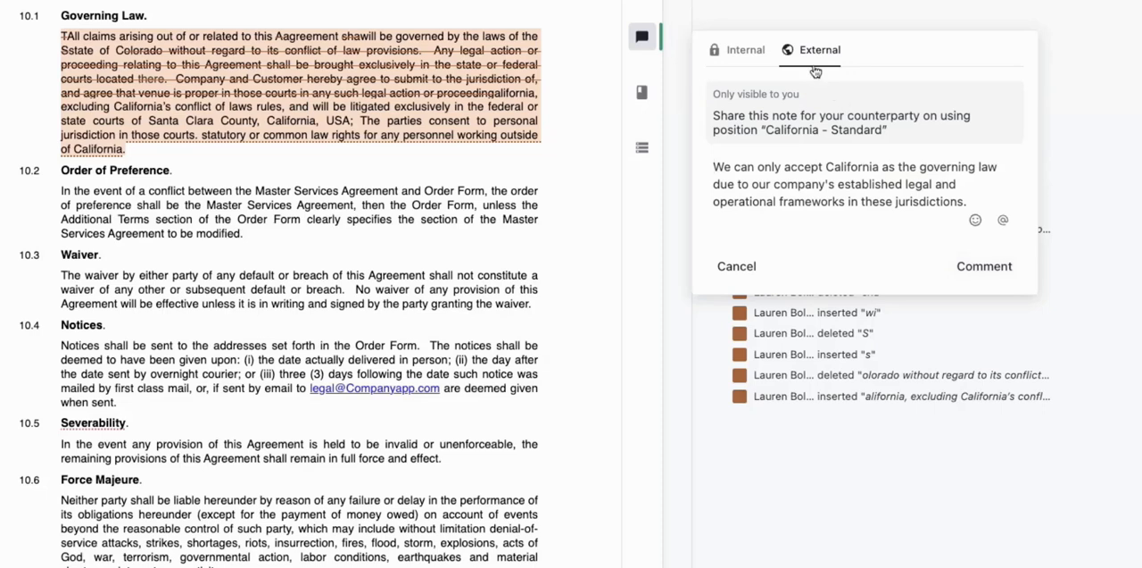
pyautogui.click(968, 272)
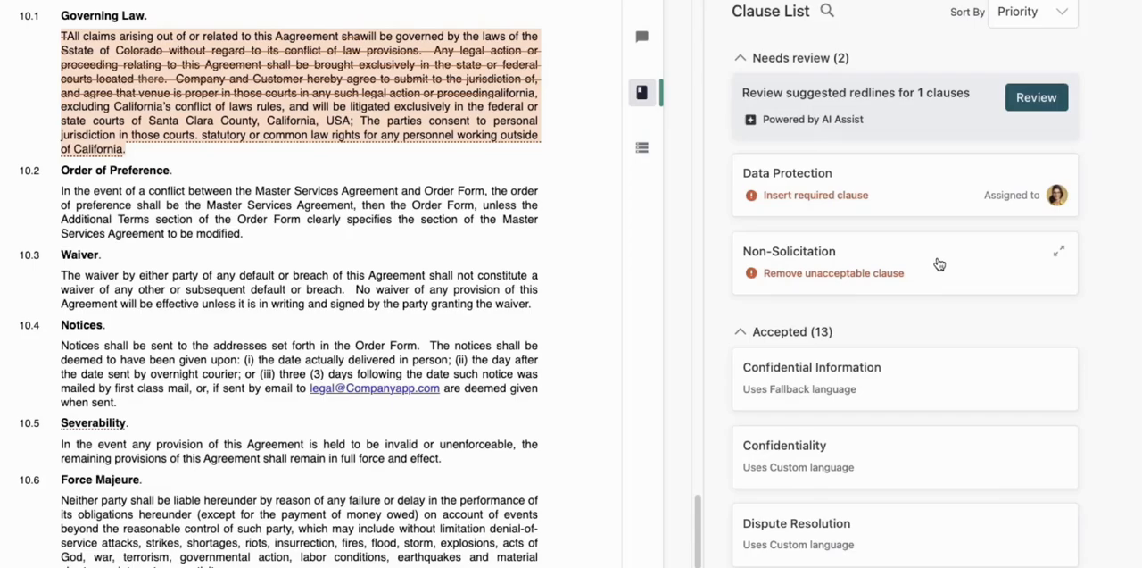
# Insert the suggested redline that removes the unacceptable Non-Solicitation clause, and return to the clause list.
pyautogui.click(940, 264)
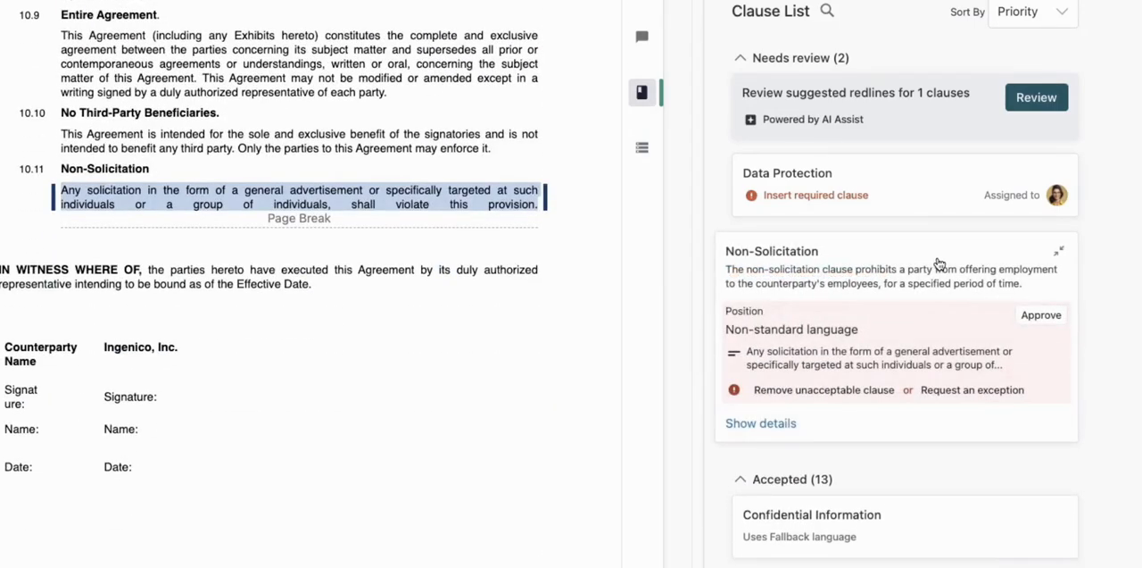
pyautogui.click(880, 393)
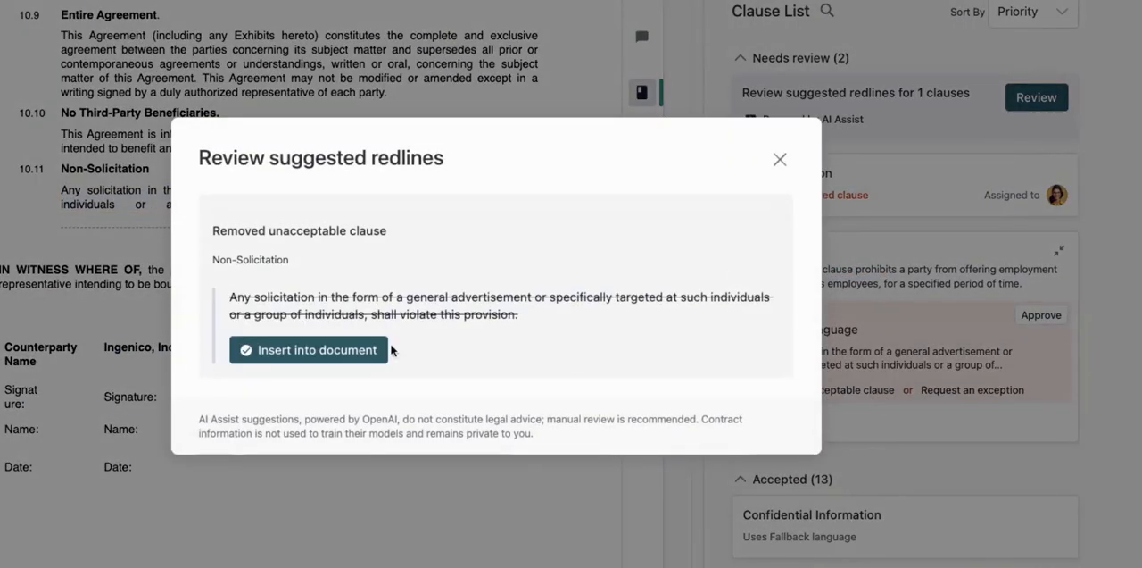
pyautogui.click(378, 350)
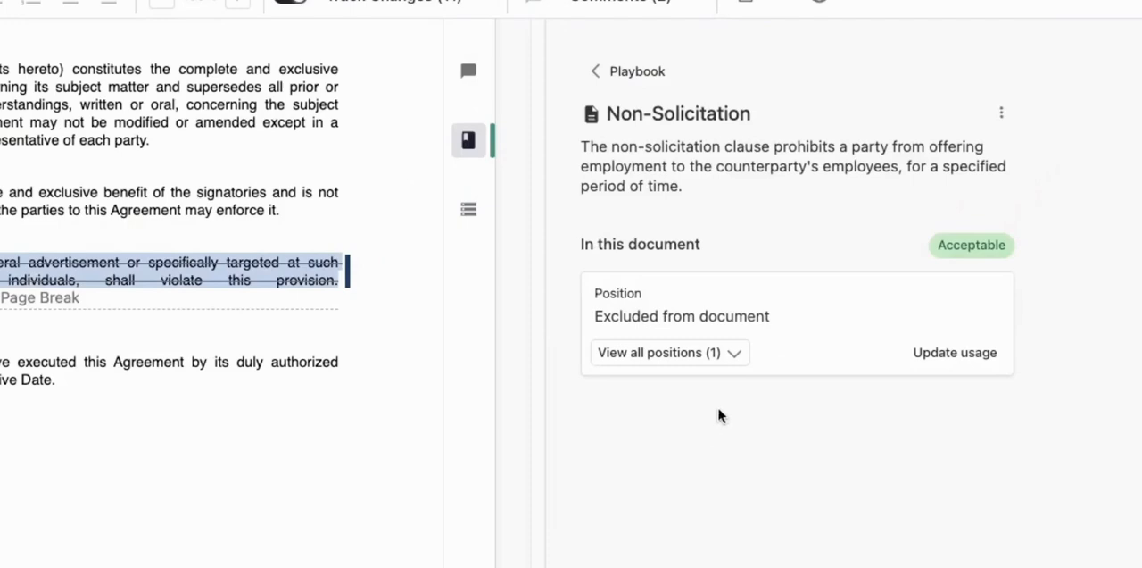
pyautogui.click(666, 60)
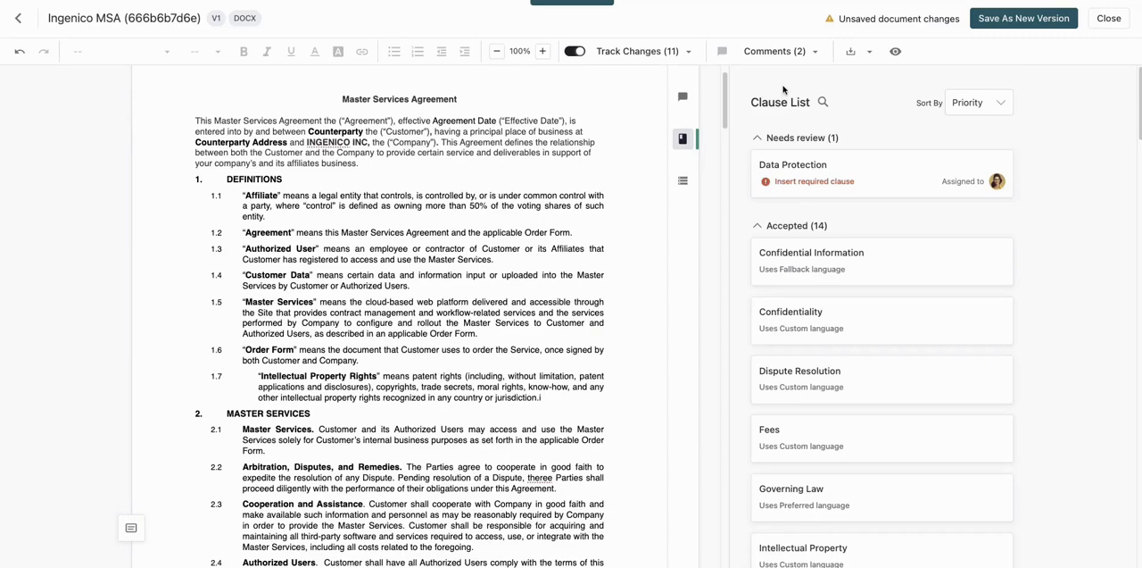
# Generate AI redline drafts for the entire Confidentiality section from the suggestion to clarify that Confidential Information includes Customer Data.
pyautogui.click(862, 323)
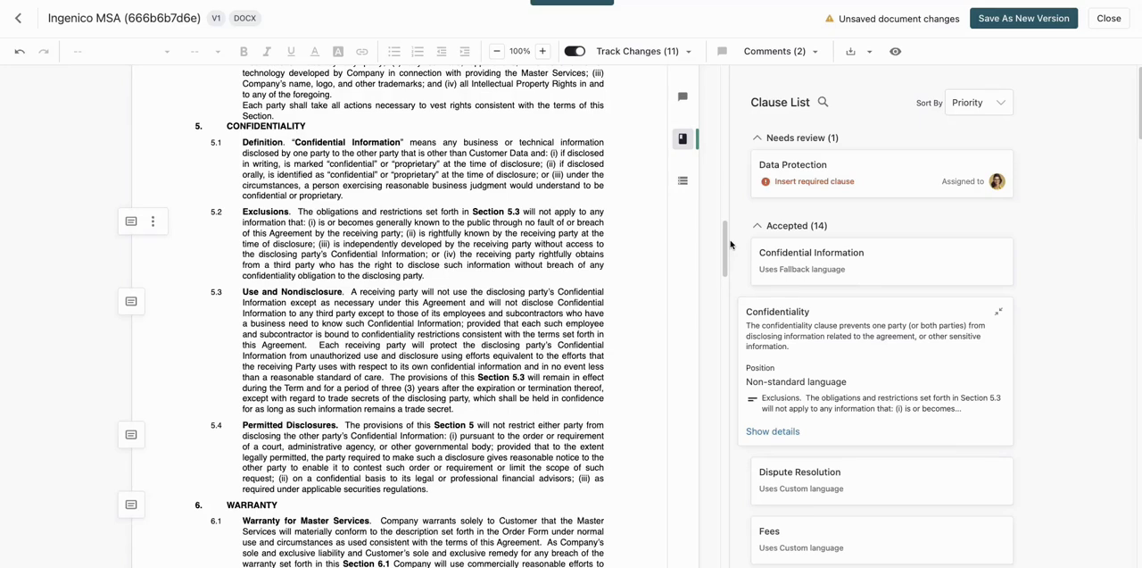
pyautogui.moveTo(228, 125); pyautogui.dragTo(464, 490)
pyautogui.moveTo(725, 267); pyautogui.dragTo(725, 290)
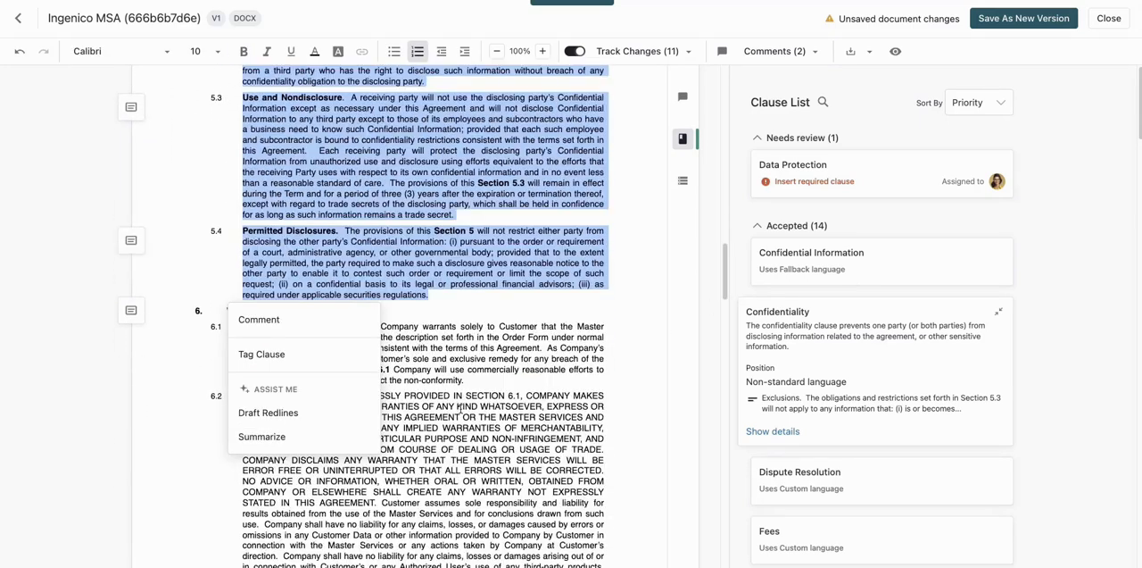
pyautogui.click(294, 415)
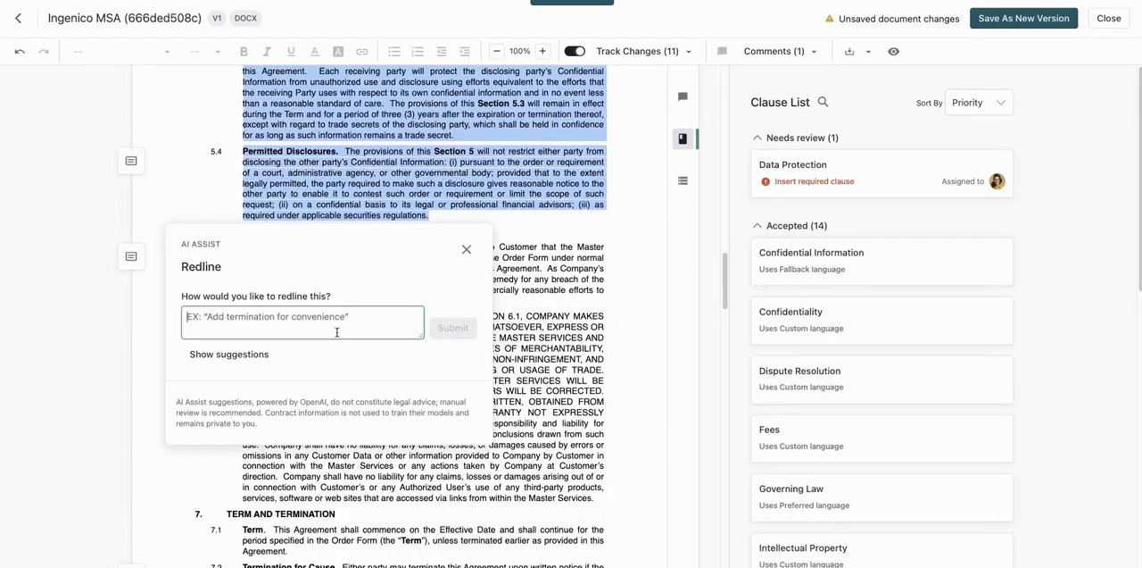
pyautogui.click(253, 360)
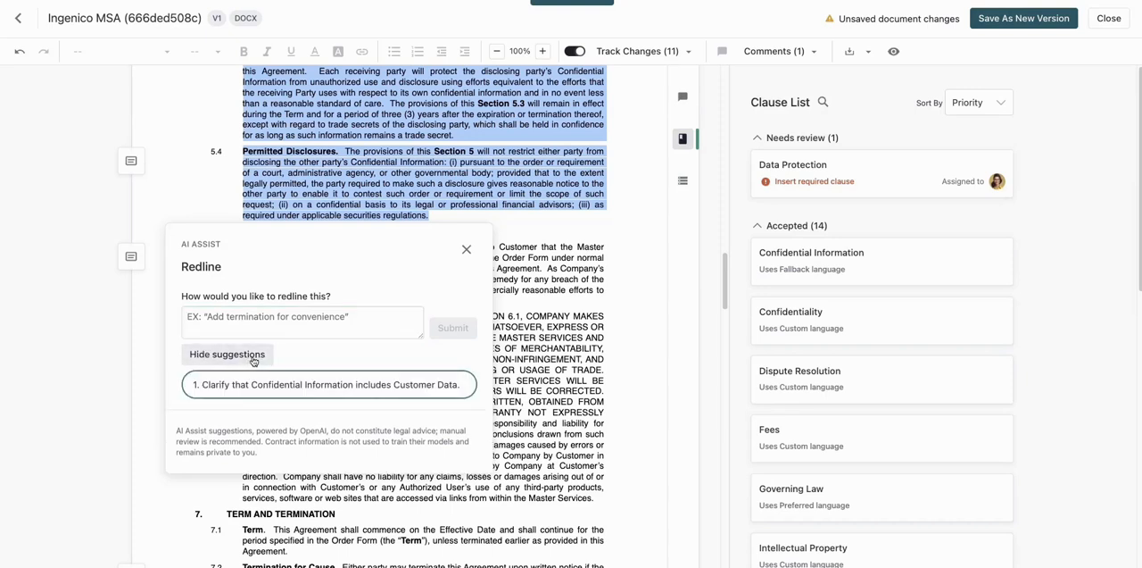
pyautogui.click(418, 391)
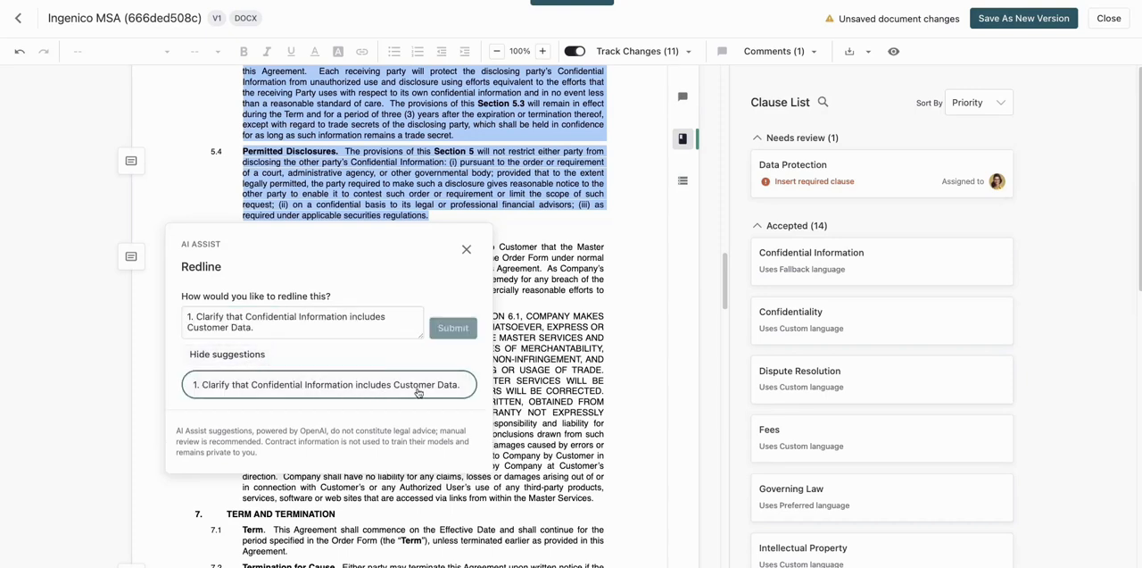
pyautogui.click(463, 333)
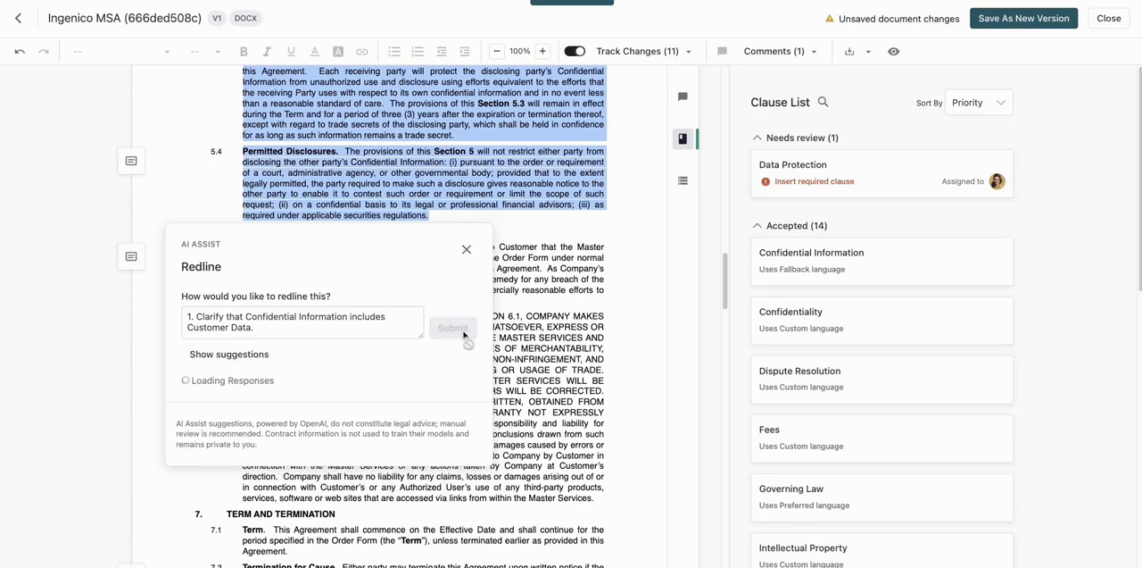
# Request new redline drafts with the instruction "make this section mutual" and review the alternatives through to the third draft.
pyautogui.write('make this secti')
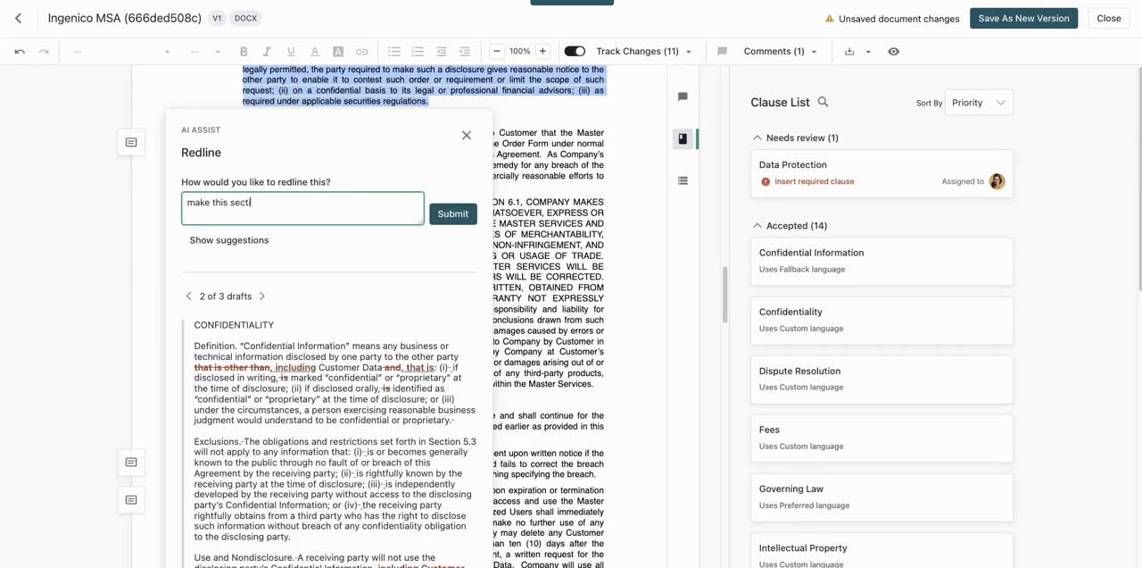
pyautogui.write('on mutual')
pyautogui.click(452, 213)
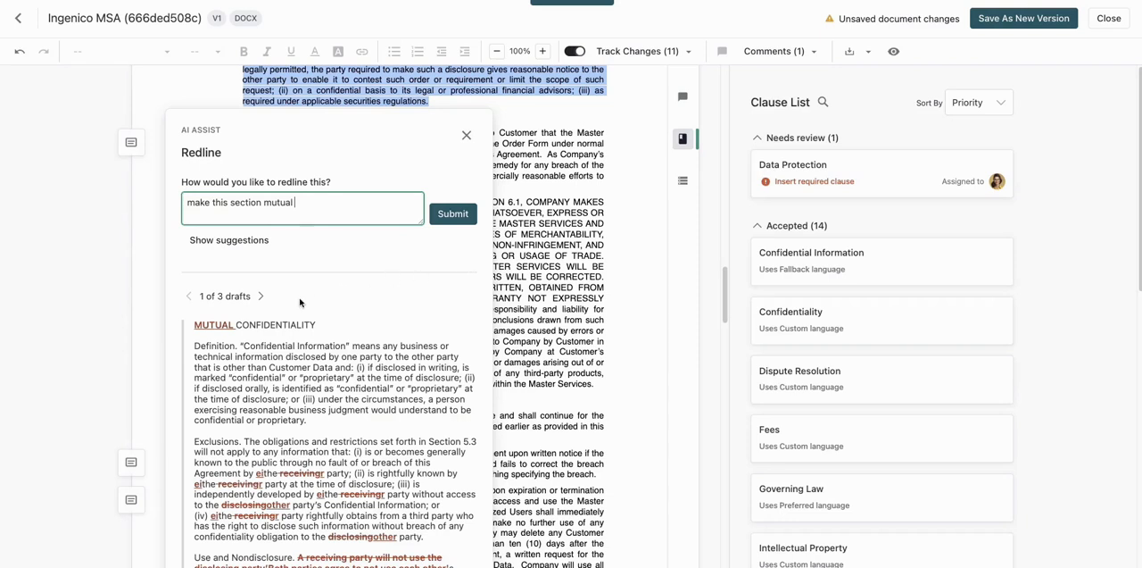
pyautogui.click(263, 297)
pyautogui.click(262, 296)
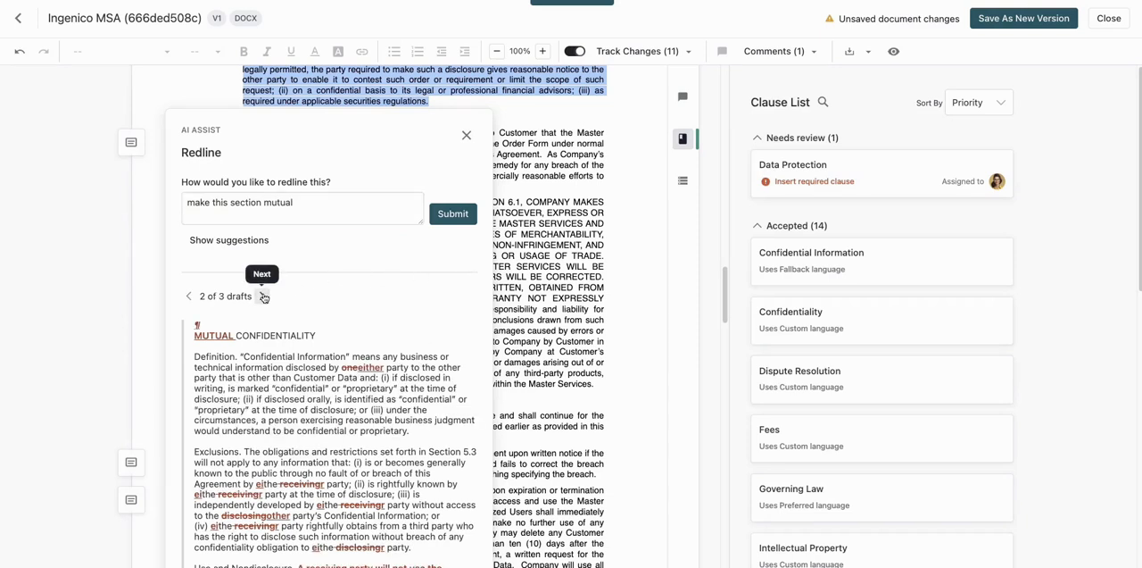
pyautogui.click(263, 297)
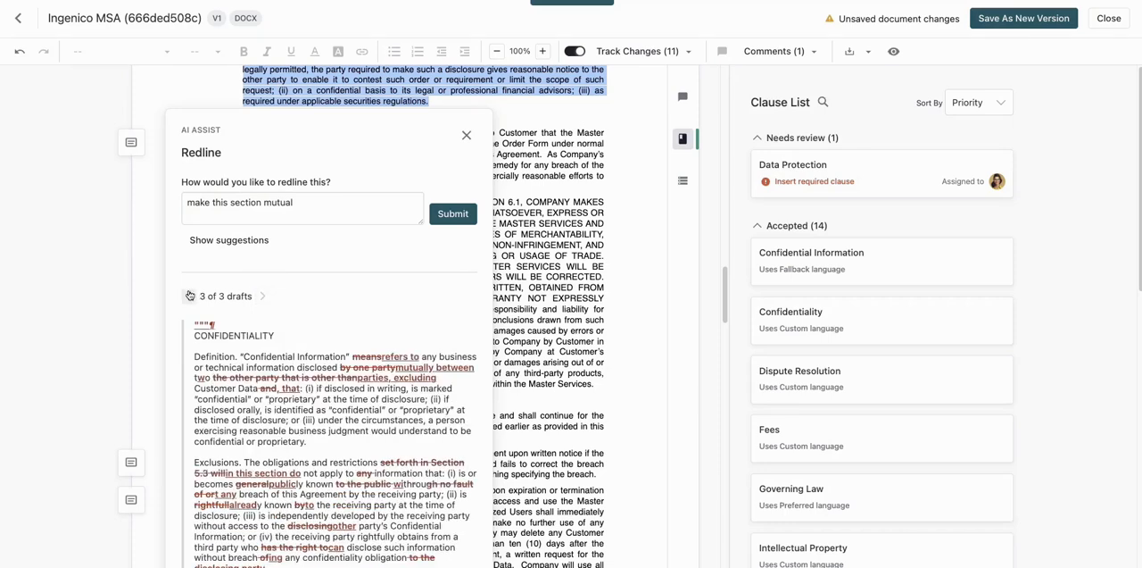
# Extend the redline instruction to "make this section mutual and more strict", generate new drafts and insert the third one into the agreement.
pyautogui.click(329, 214)
pyautogui.write('and more strict')
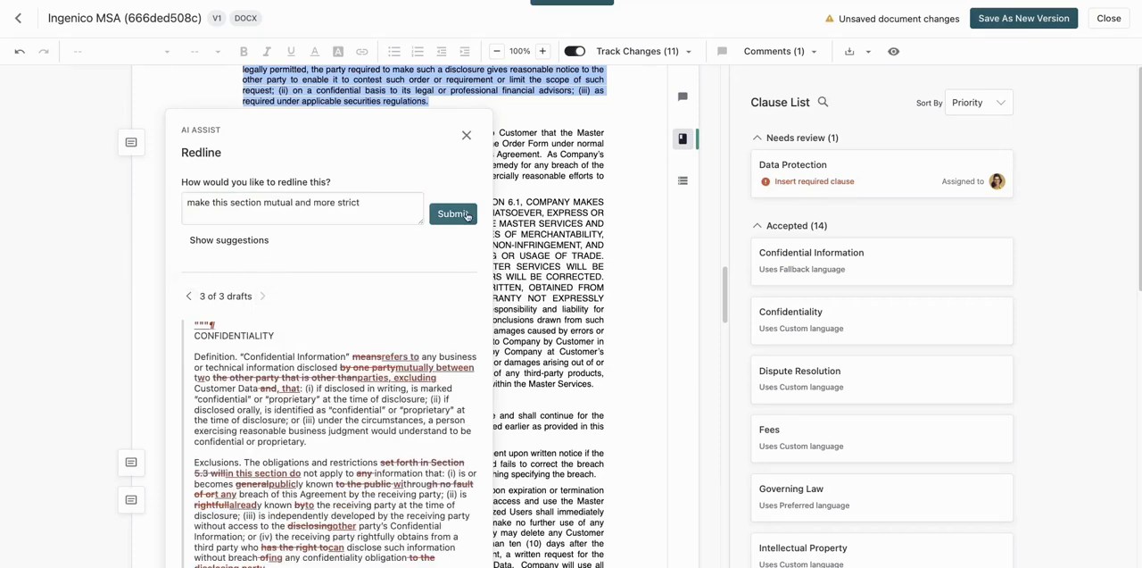
pyautogui.click(464, 215)
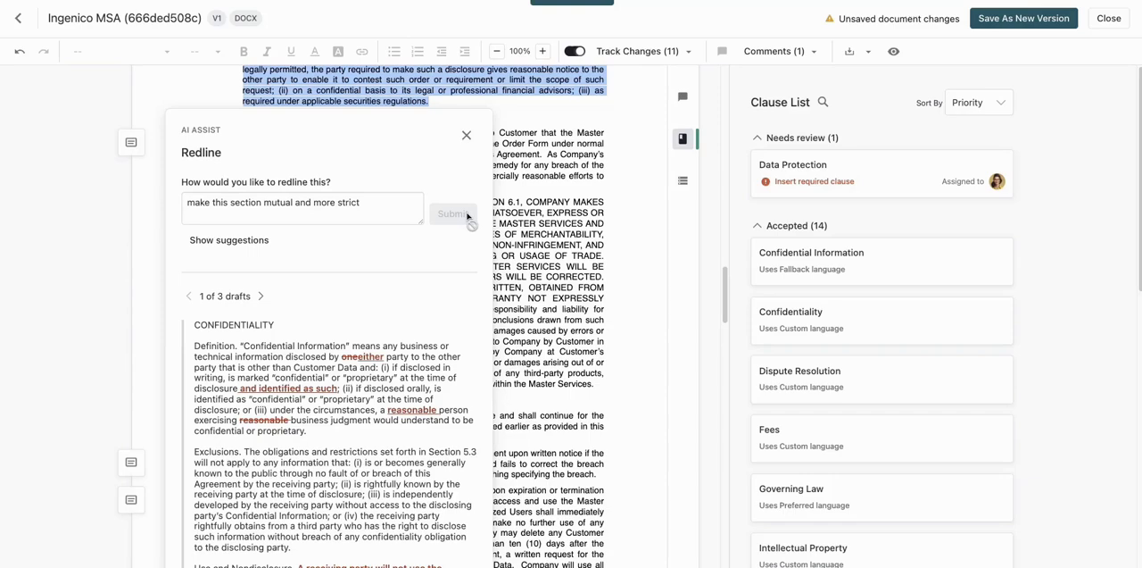
pyautogui.click(260, 296)
pyautogui.click(261, 296)
pyautogui.moveTo(724, 281); pyautogui.dragTo(731, 261)
pyautogui.click(308, 508)
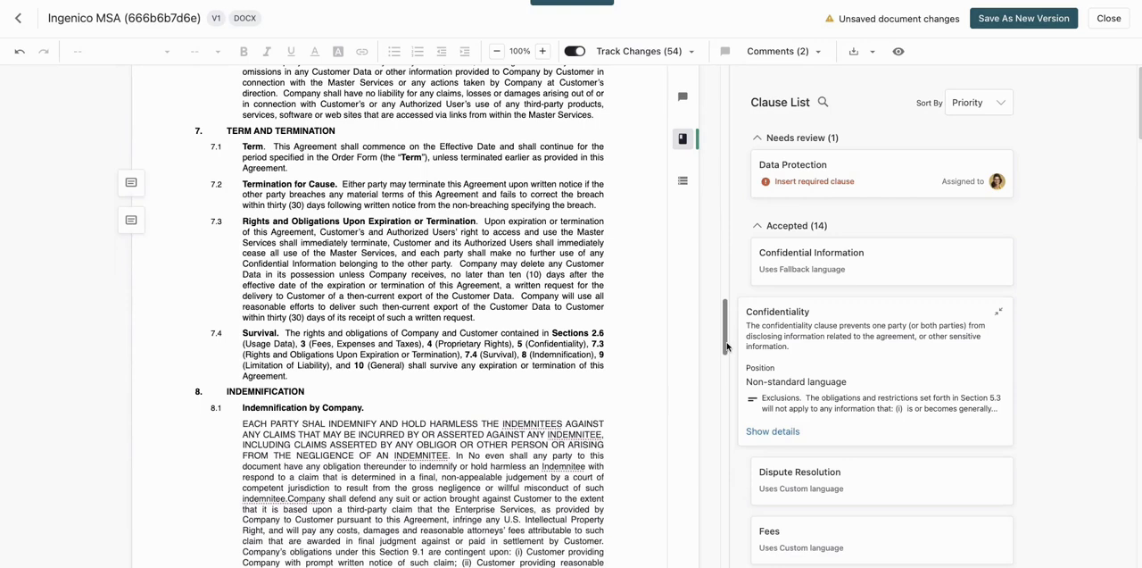
# Generate an AI summary of the entire Indemnification section, from its heading through Indemnification by Customer.
pyautogui.scroll(-5, 570, 266)
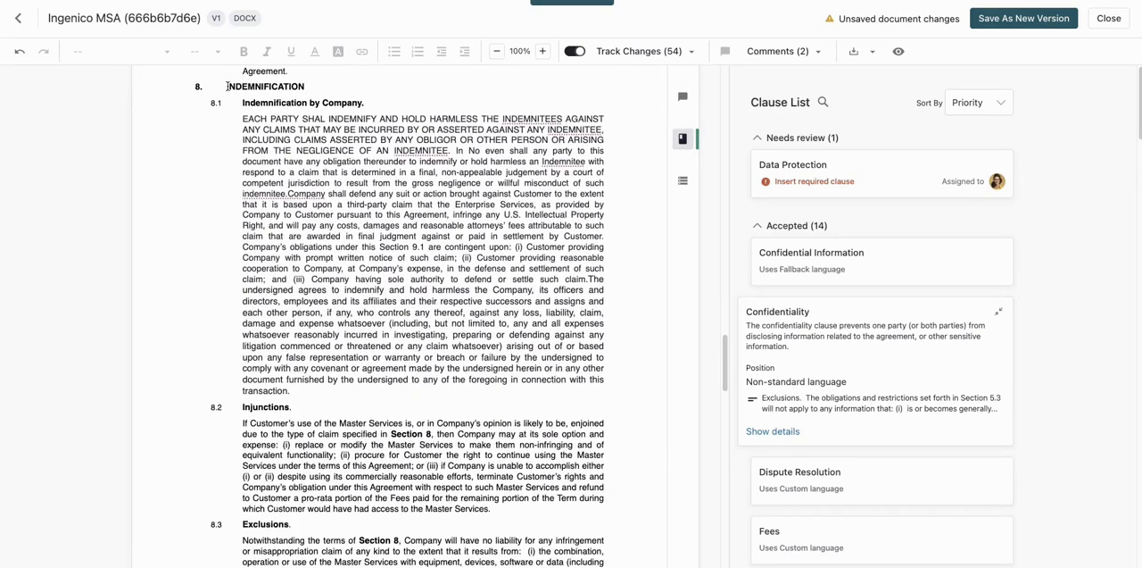
pyautogui.moveTo(228, 86); pyautogui.dragTo(588, 489)
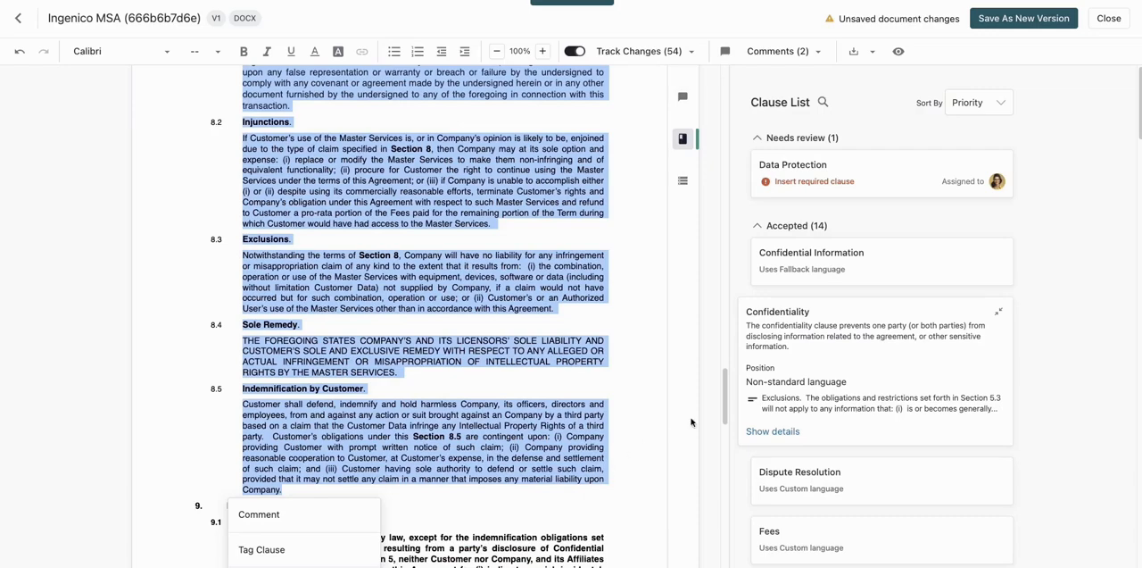
pyautogui.scroll(-3, 691, 422)
pyautogui.click(326, 374)
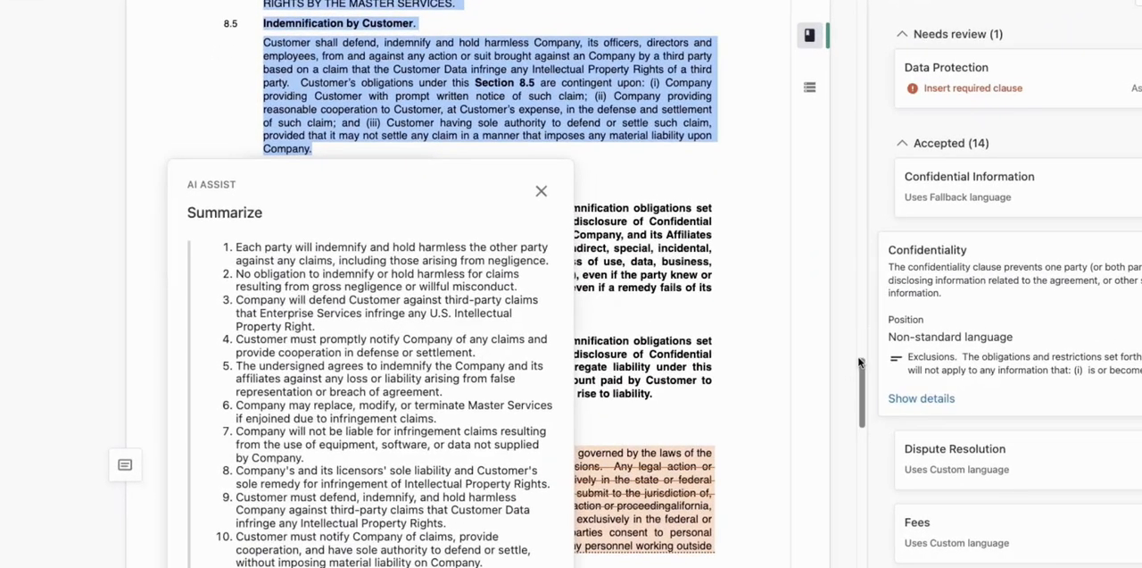
pyautogui.moveTo(860, 362); pyautogui.dragTo(864, 384)
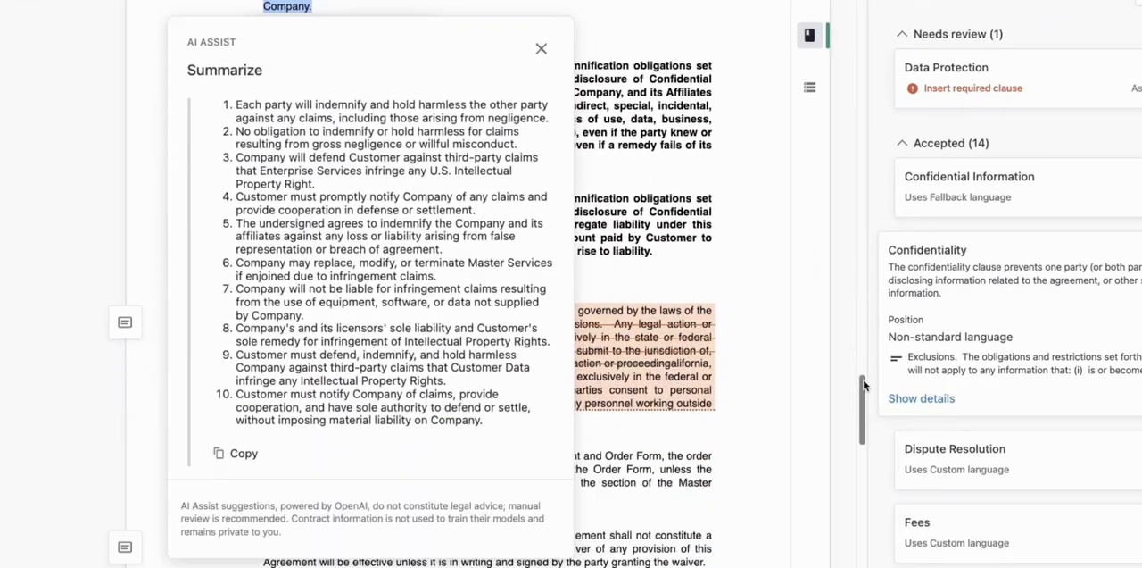